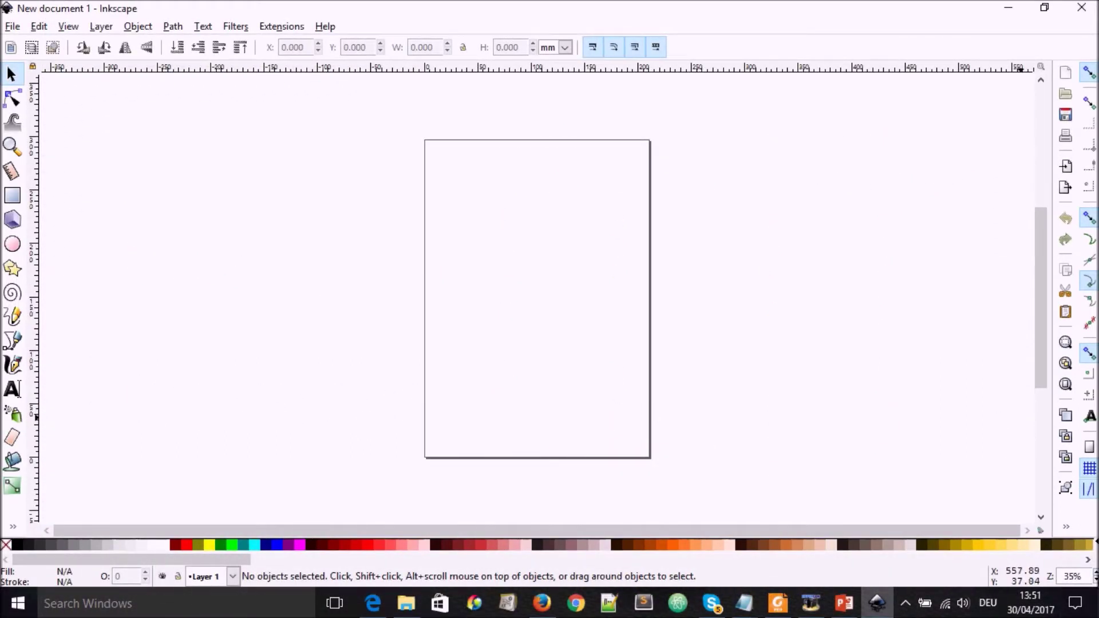
Zoom in, type the heading 'How to write in Greek' with typos fixed, and start new lines below.
{"action": "left_click", "coordinate": [1096, 573]}
{"action": "scroll", "coordinate": [1096, 577], "scroll_direction": "up", "scroll_amount": 10}
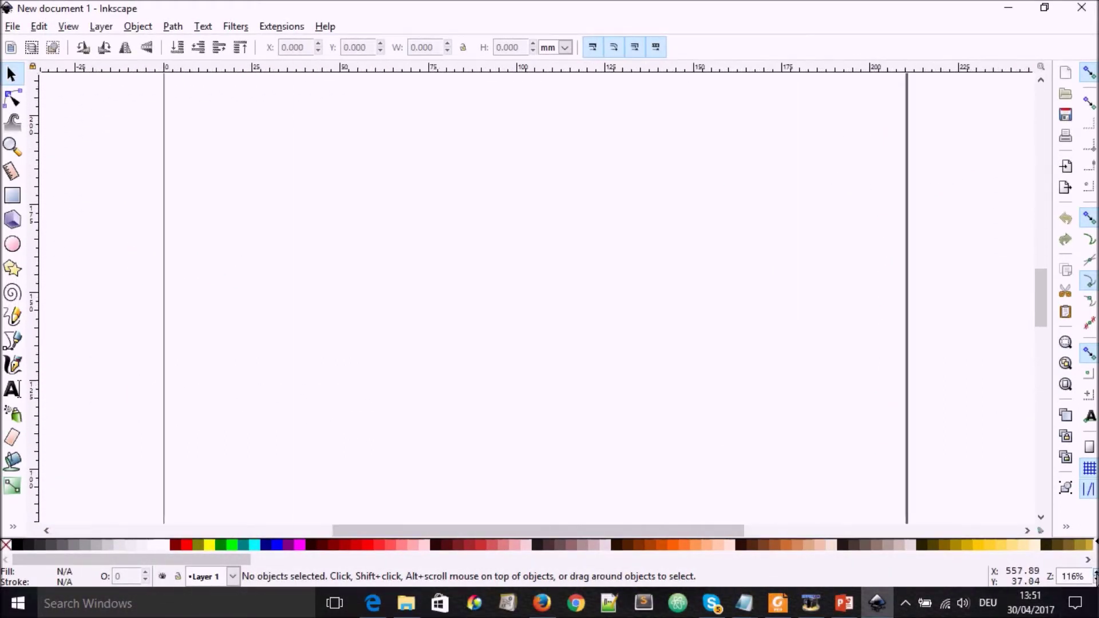
{"action": "scroll", "coordinate": [1095, 579], "scroll_direction": "down", "scroll_amount": 5}
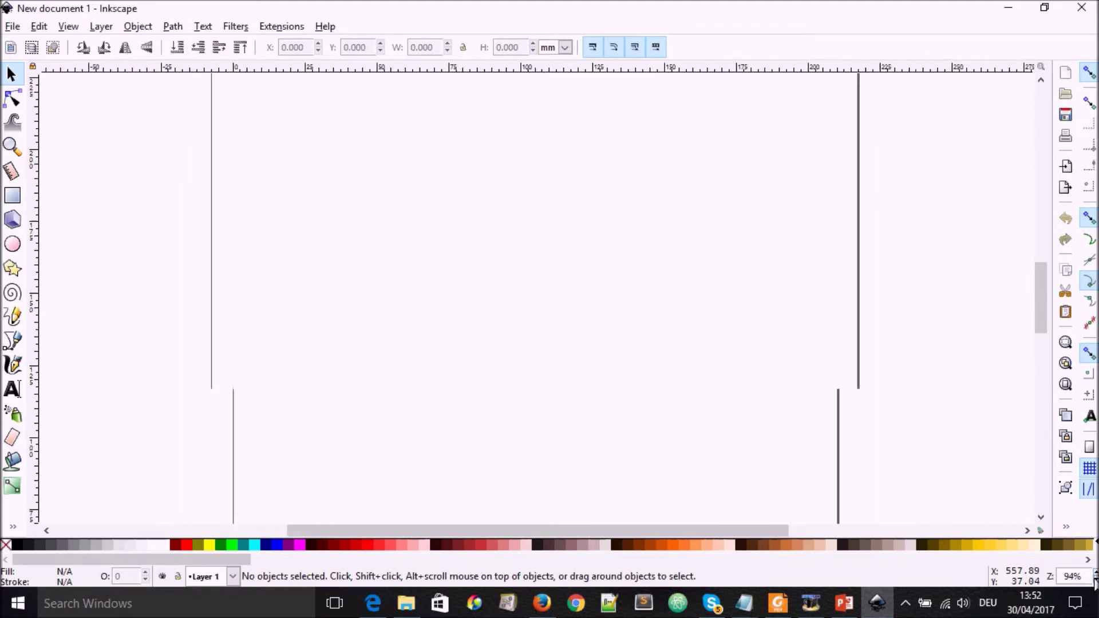
{"action": "left_click", "coordinate": [13, 390]}
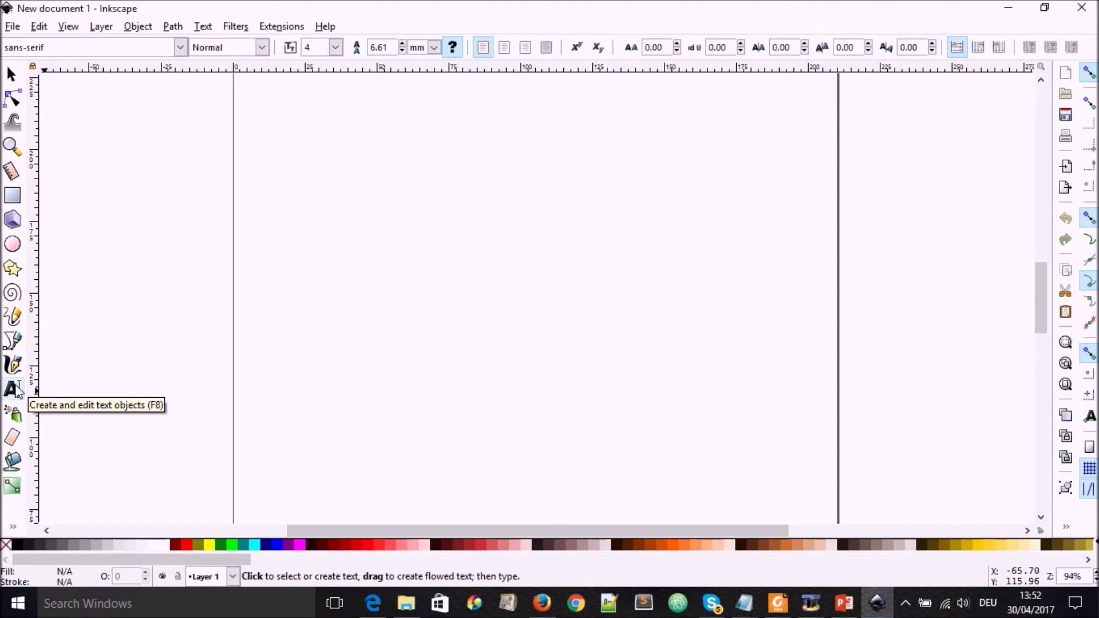
{"action": "left_click", "coordinate": [329, 273]}
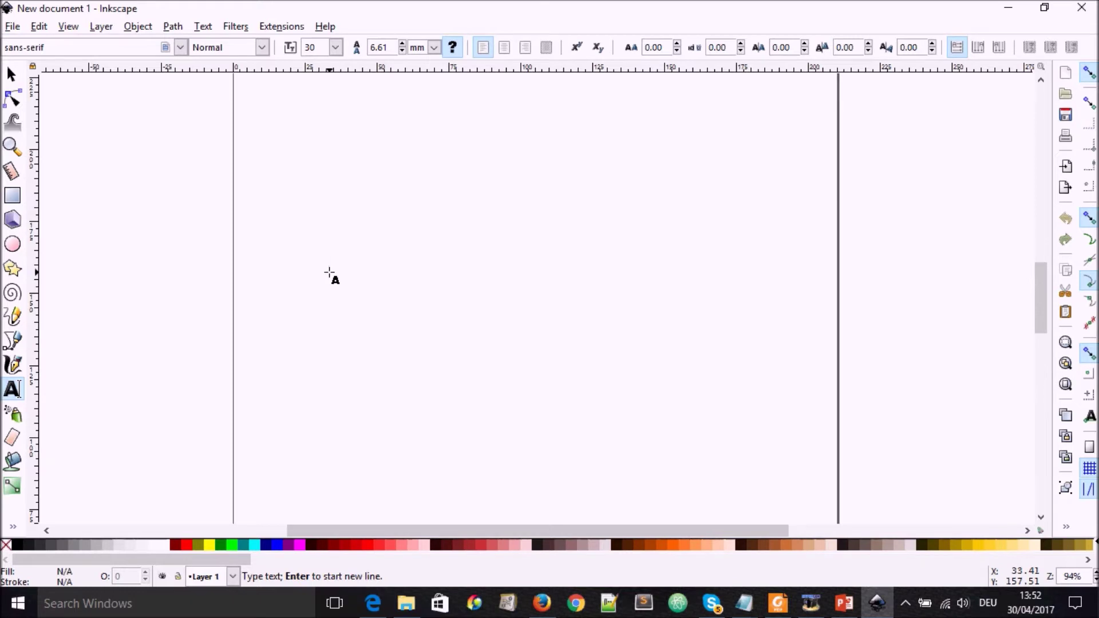
{"action": "type", "text": "How t"}
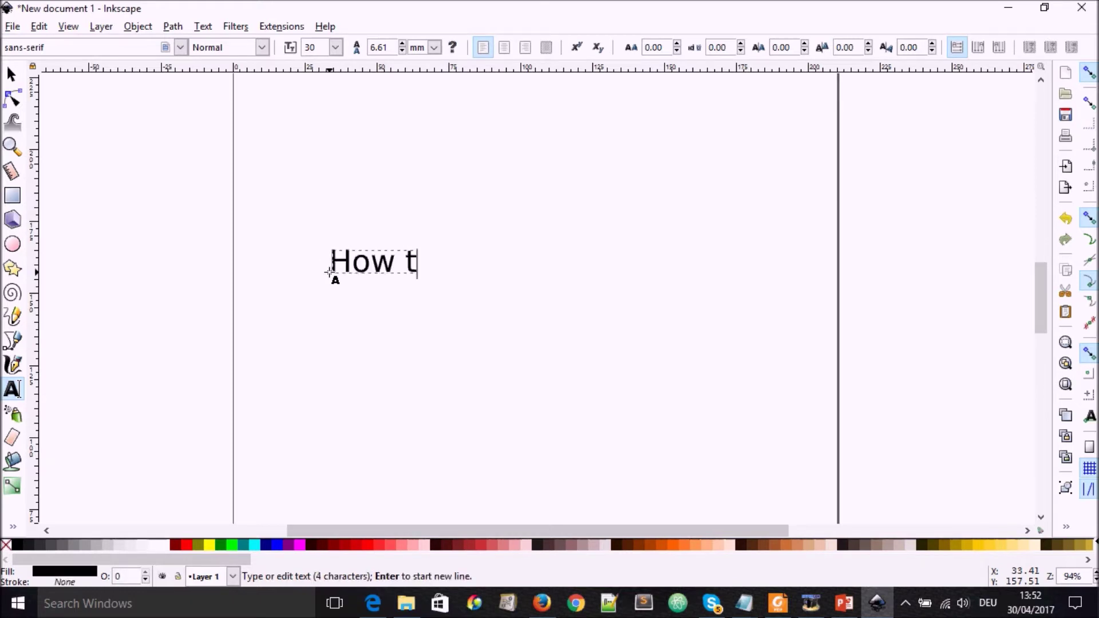
{"action": "type", "text": "o writr in"}
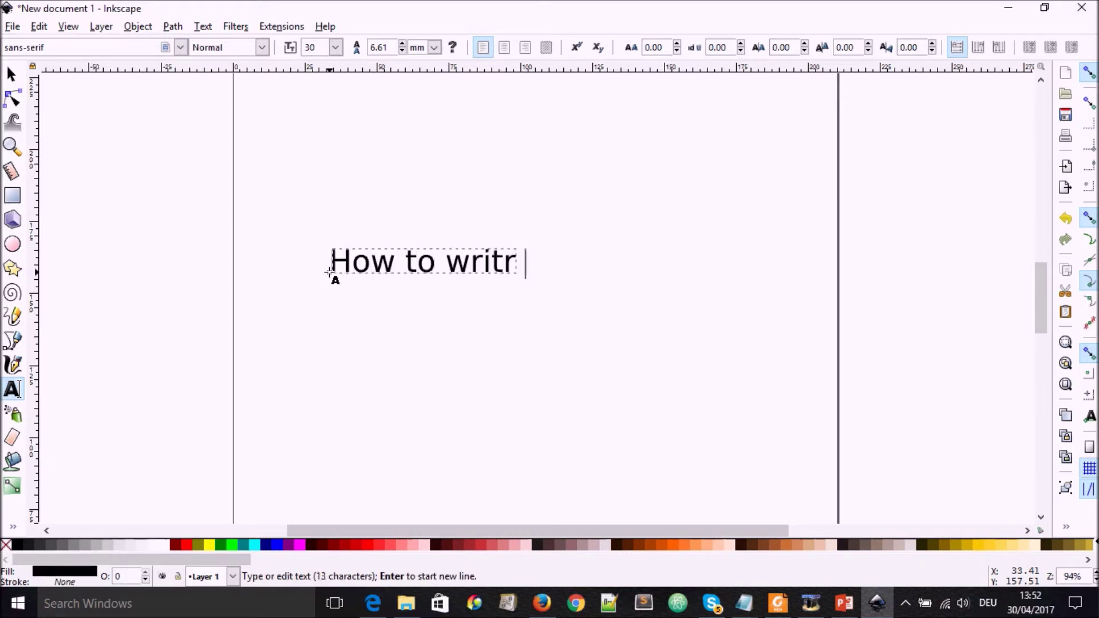
{"action": "key", "text": "BackSpace"}
{"action": "key", "text": "BackSpace"}
{"action": "key", "text": "BackSpace"}
{"action": "key", "text": "BackSpace"}
{"action": "key", "text": "BackSpace"}
{"action": "type", "text": "e n"}
{"action": "key", "text": "BackSpace"}
{"action": "key", "text": "BackSpace"}
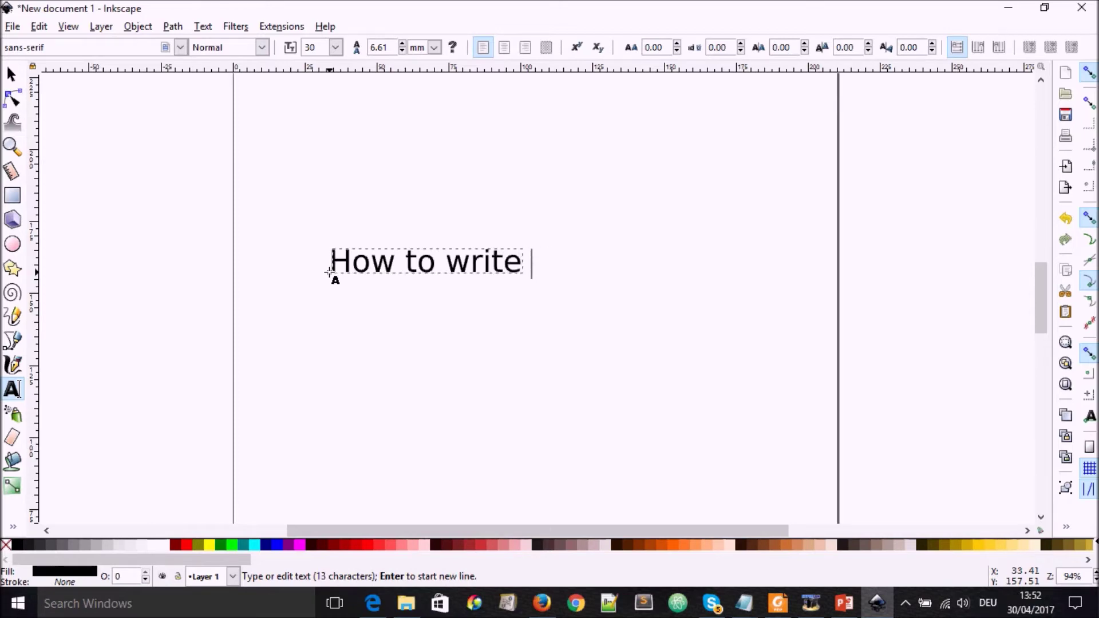
{"action": "type", "text": "in Greek"}
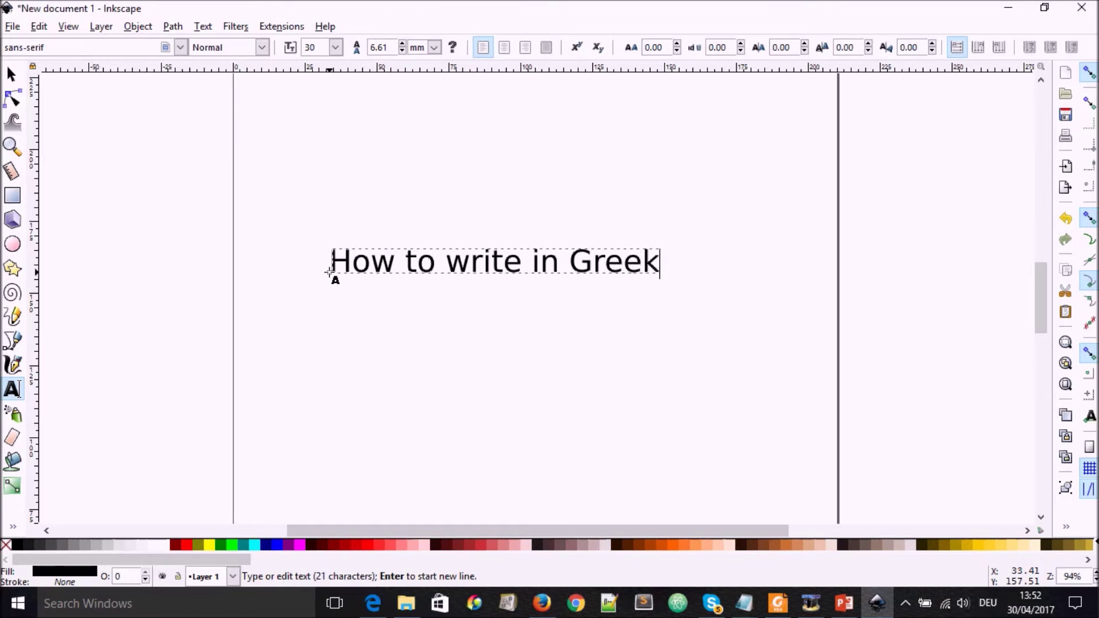
{"action": "key", "text": "Return"}
{"action": "key", "text": "Return"}
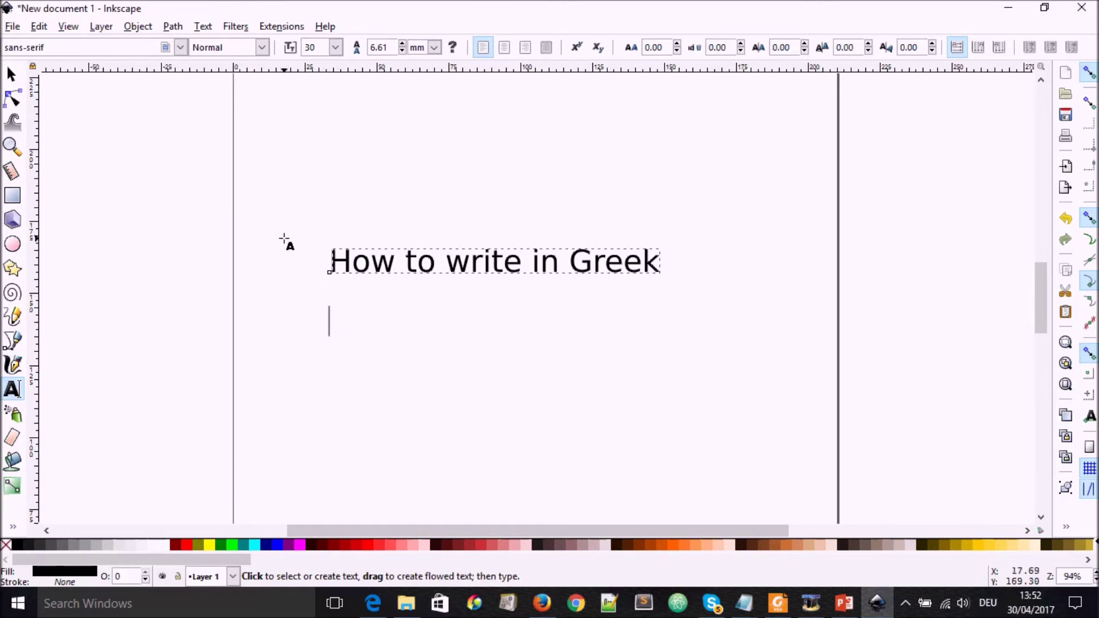
Open Text > Glyphs, set the range to Greek and Coptic, and pick the sans-serif font.
{"action": "left_click", "coordinate": [204, 30]}
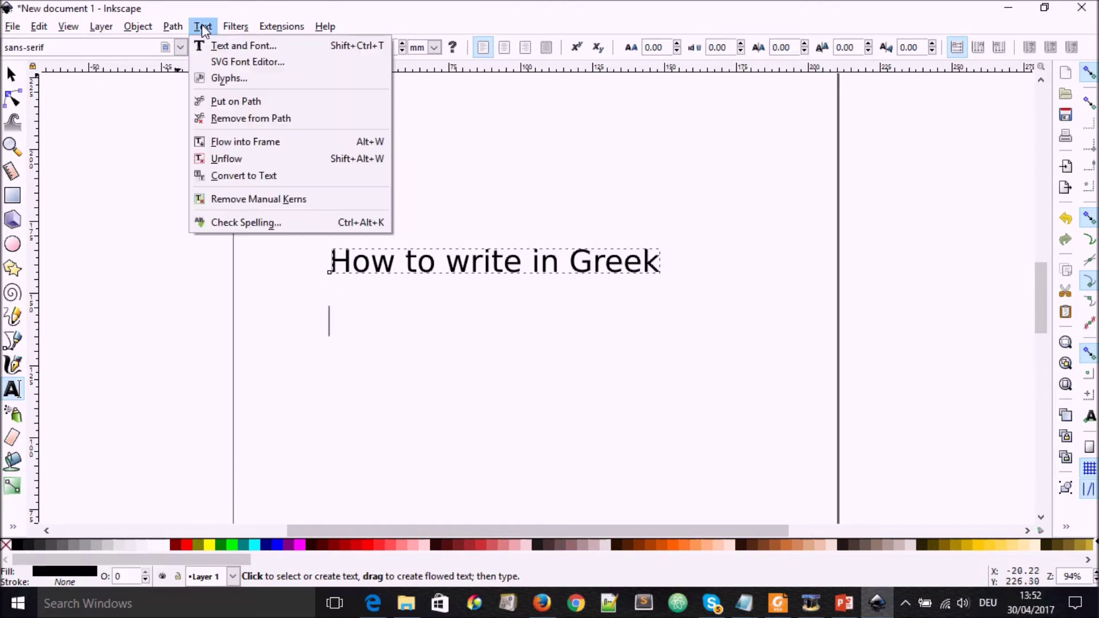
{"action": "left_click", "coordinate": [222, 80]}
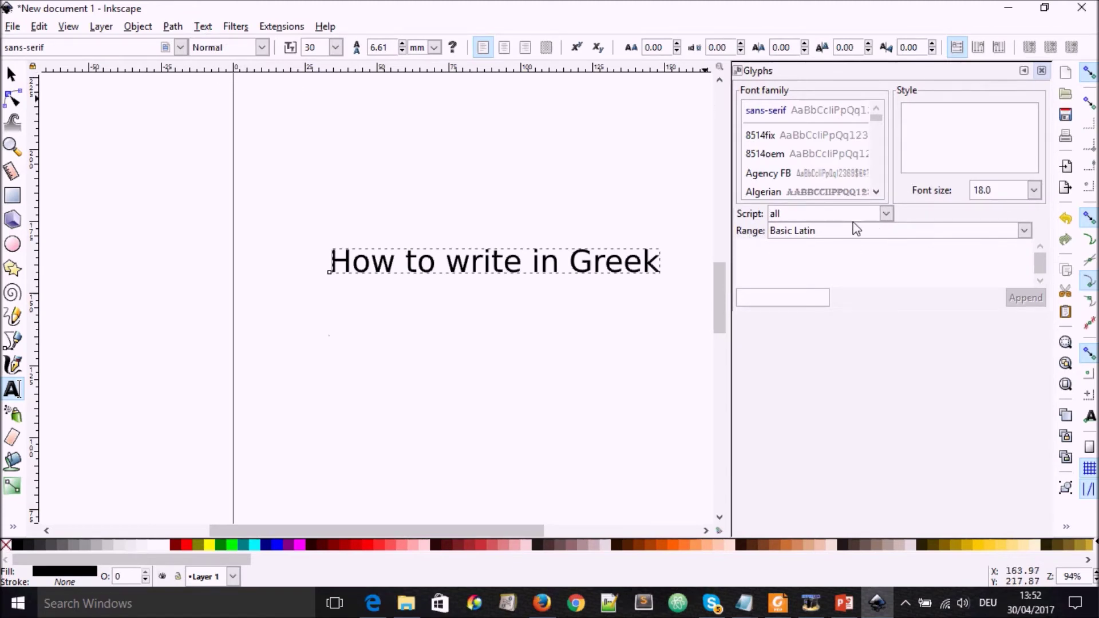
{"action": "left_click", "coordinate": [1025, 231]}
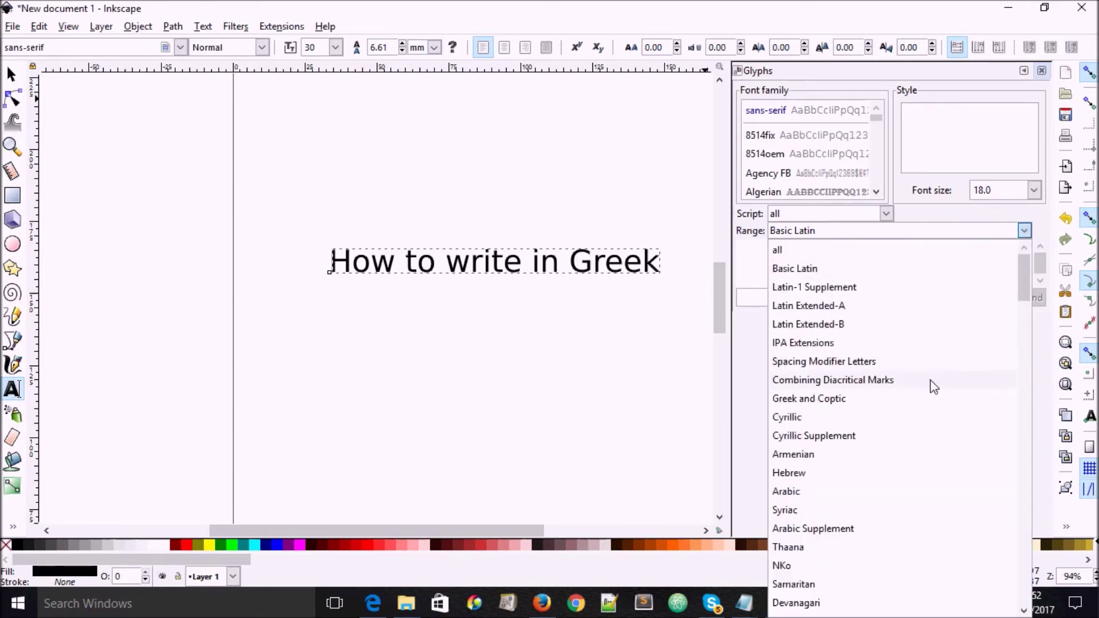
{"action": "scroll", "coordinate": [931, 390], "scroll_direction": "down", "scroll_amount": 1}
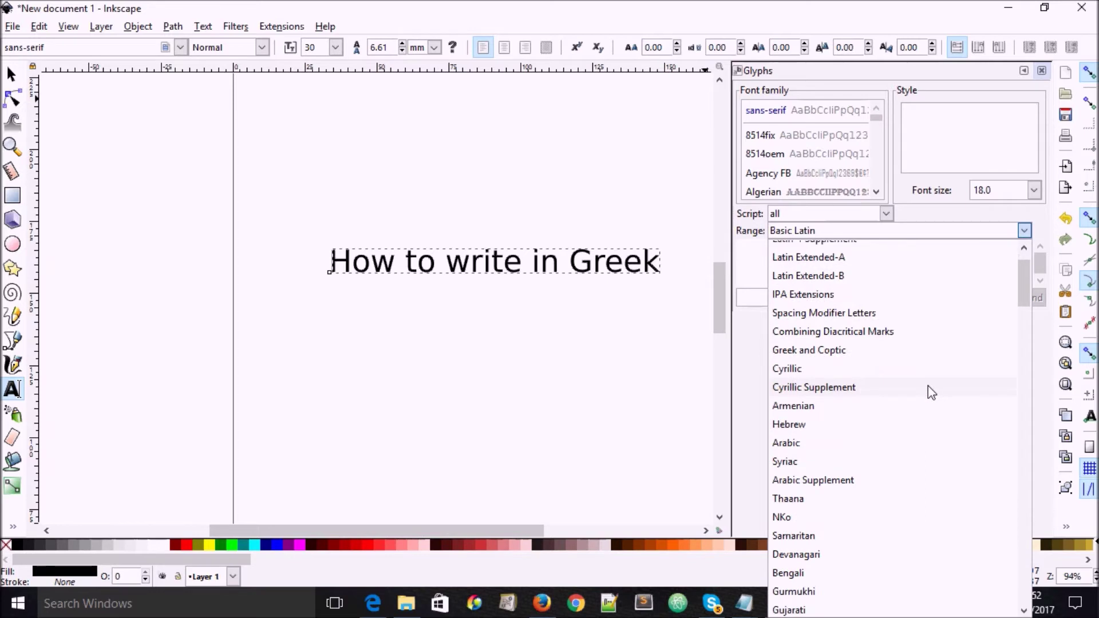
{"action": "left_click", "coordinate": [912, 356]}
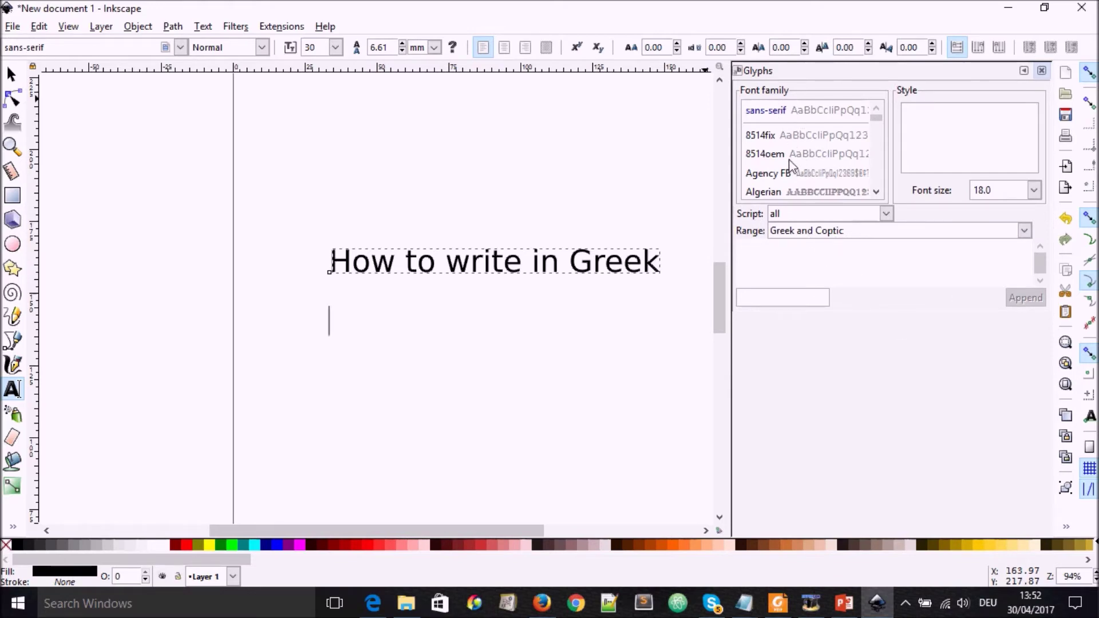
{"action": "left_click", "coordinate": [818, 117]}
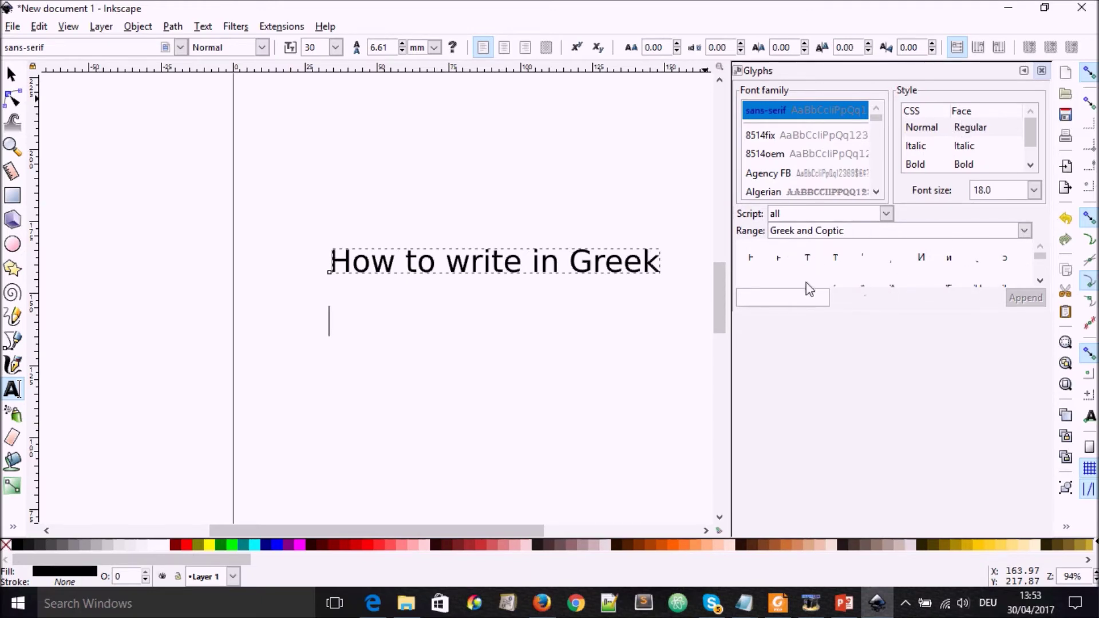
Scroll the glyph grid to the lowercase Greek letters and append α then β to the text.
{"action": "left_click", "coordinate": [1040, 281]}
{"action": "left_click", "coordinate": [1041, 281]}
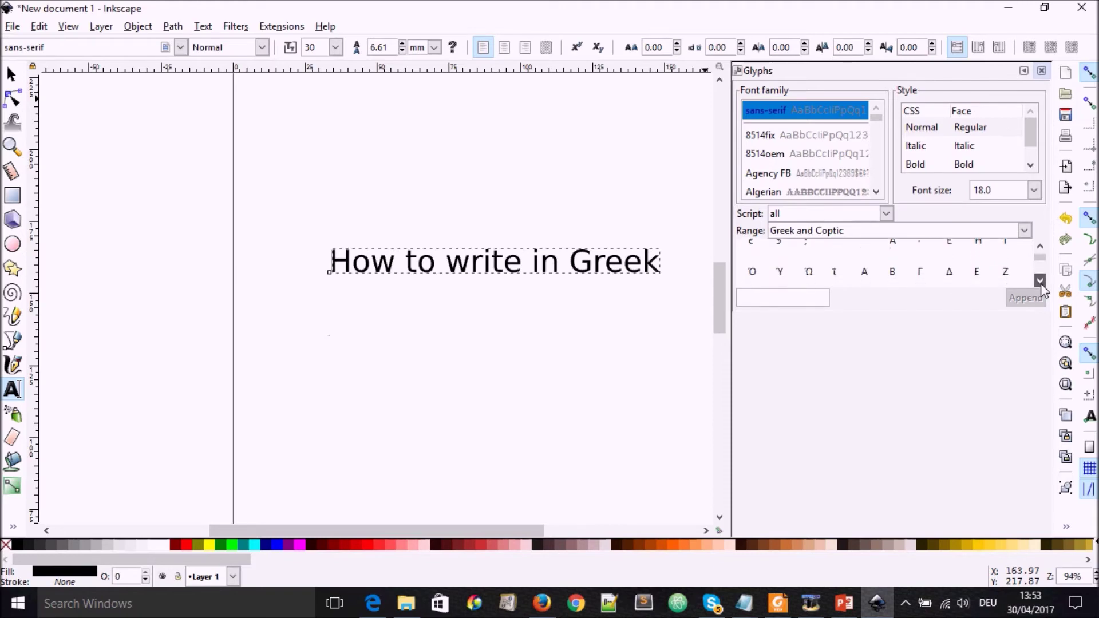
{"action": "left_click", "coordinate": [1040, 281]}
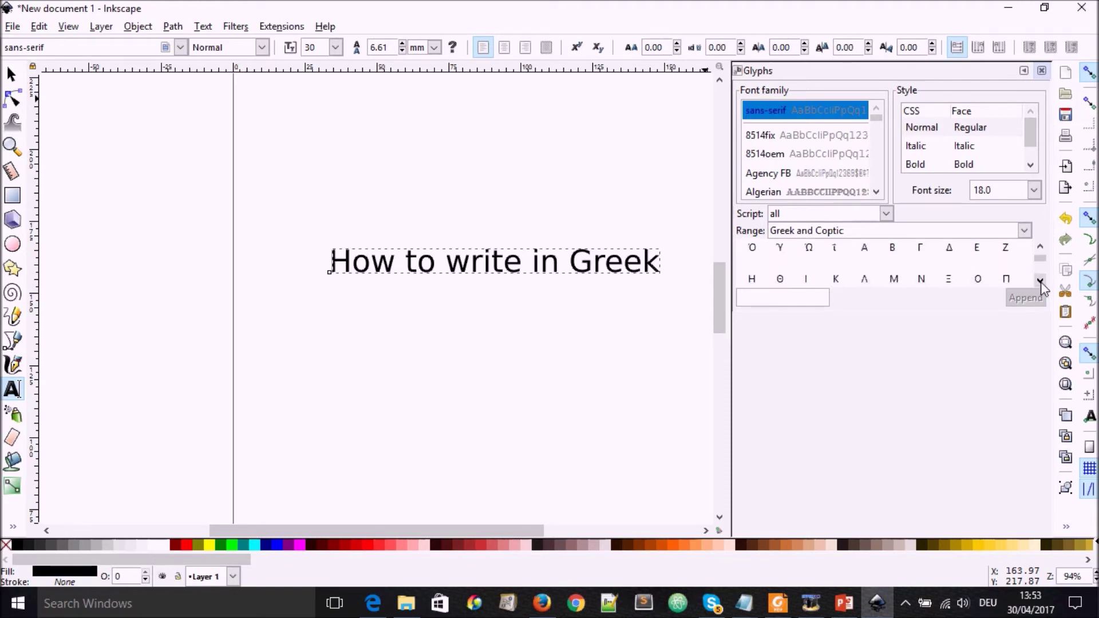
{"action": "left_click", "coordinate": [1040, 281]}
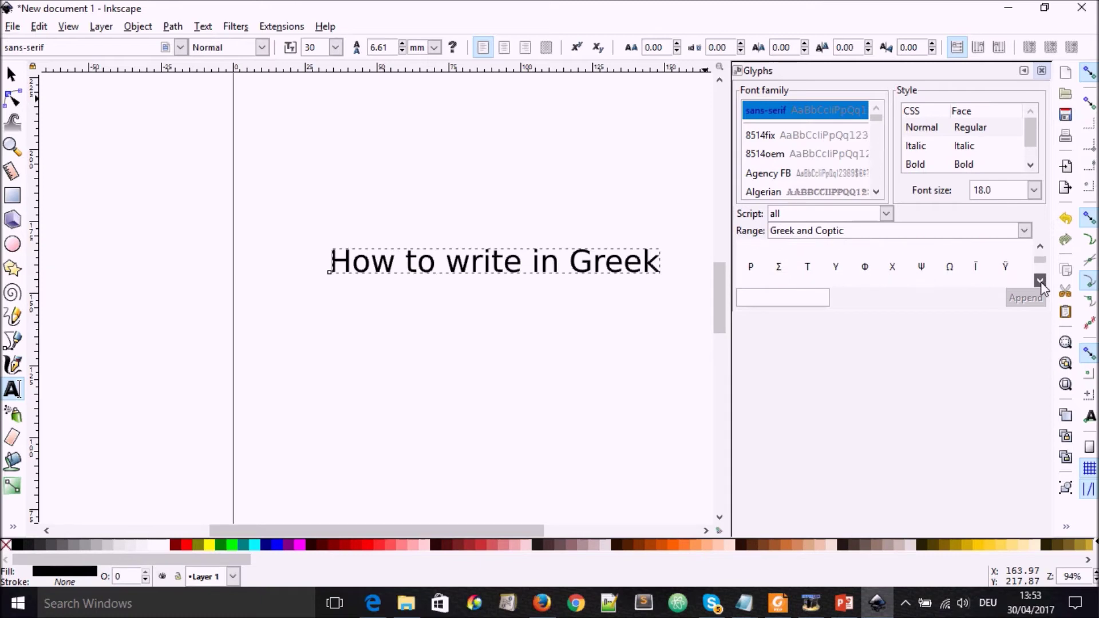
{"action": "left_click", "coordinate": [1041, 282]}
{"action": "left_click", "coordinate": [892, 262]}
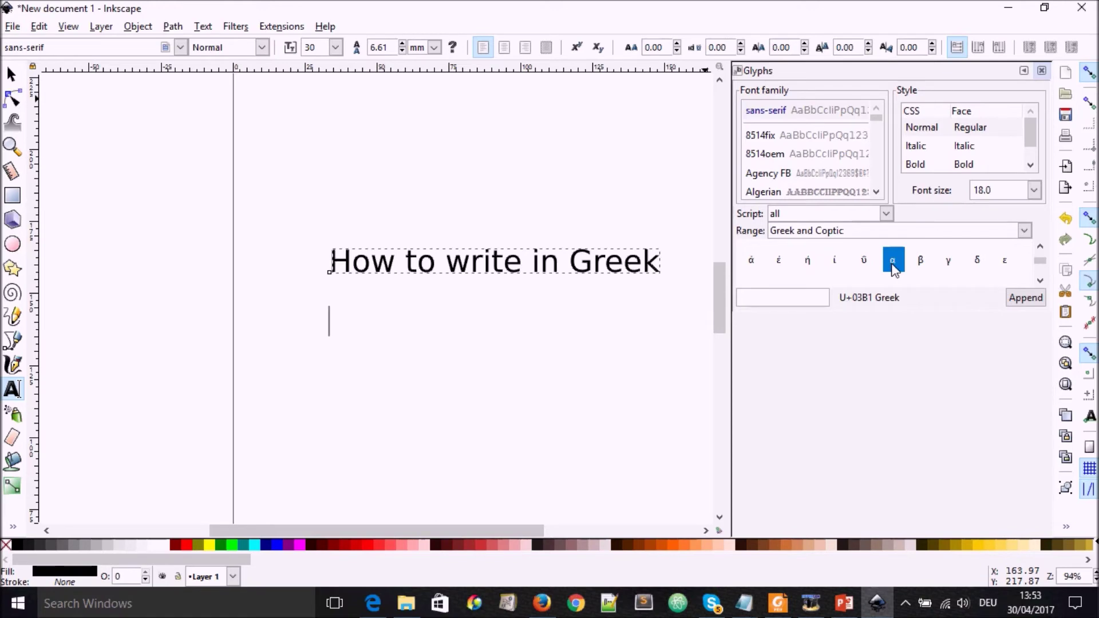
{"action": "left_click", "coordinate": [1025, 298]}
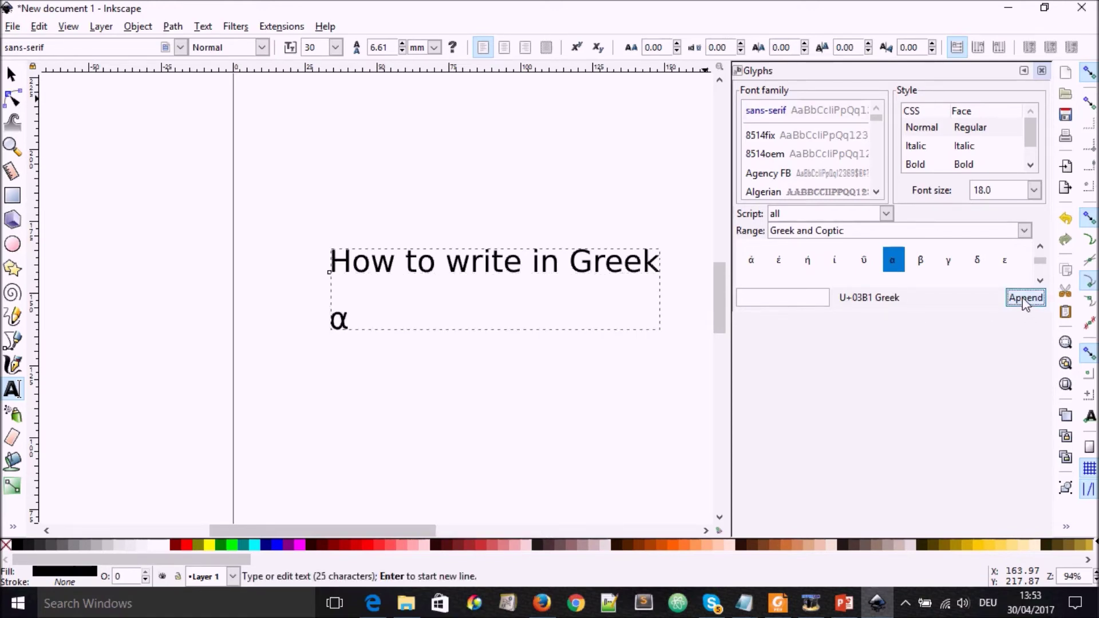
{"action": "left_click", "coordinate": [923, 266]}
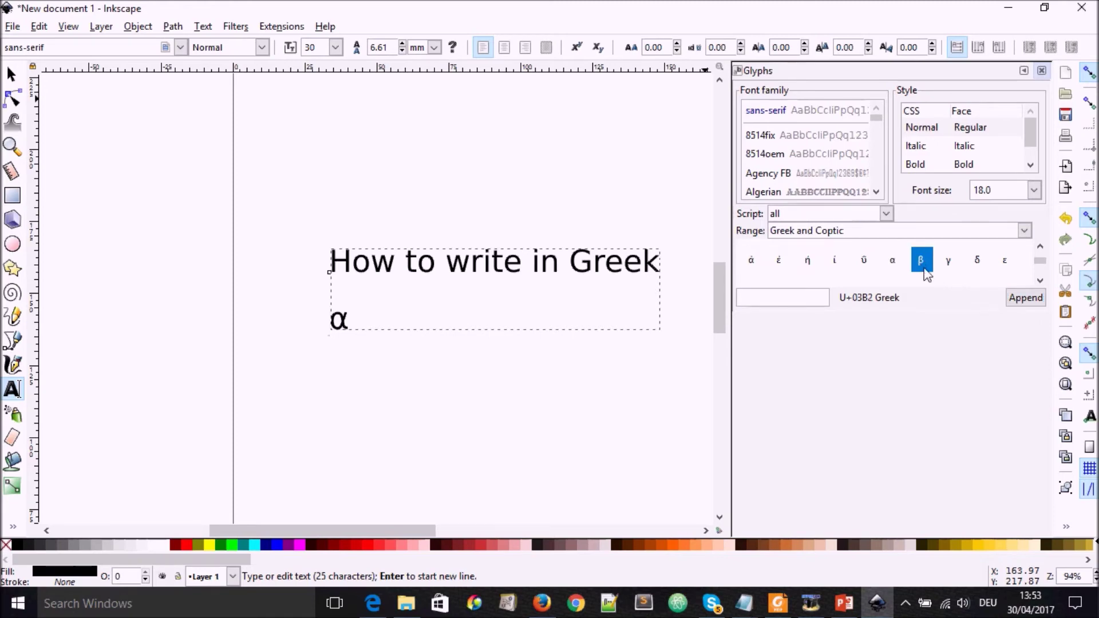
{"action": "left_click", "coordinate": [1026, 299]}
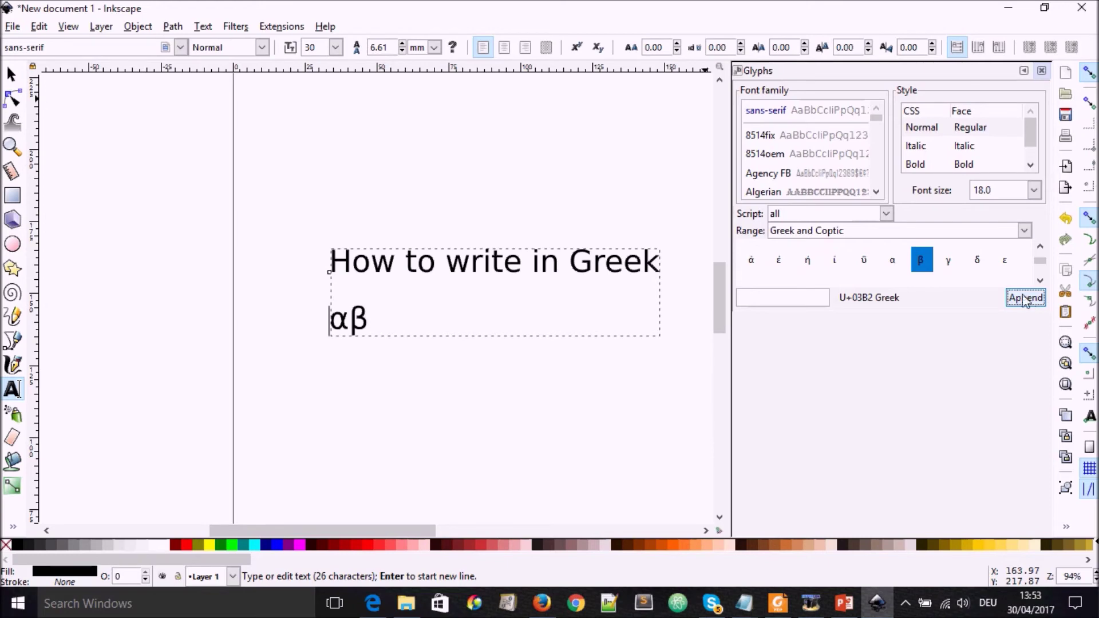
Add '-Synuclein' right after α to form 'α-Synuclein'.
{"action": "key", "text": "Left"}
{"action": "key", "text": "alt+Right"}
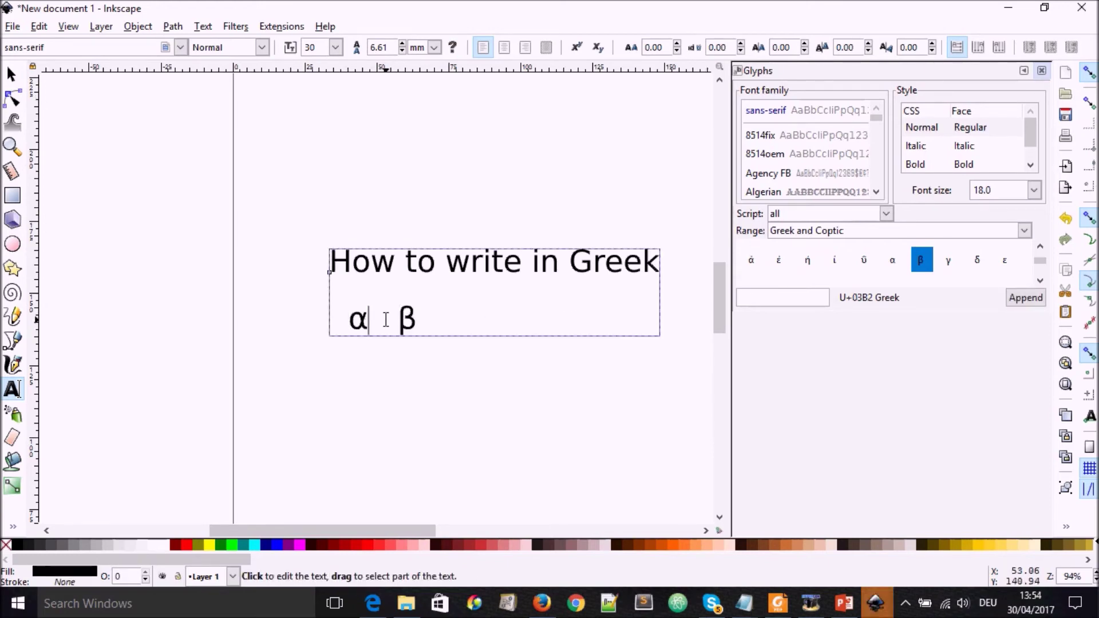
{"action": "type", "text": "-Sy"}
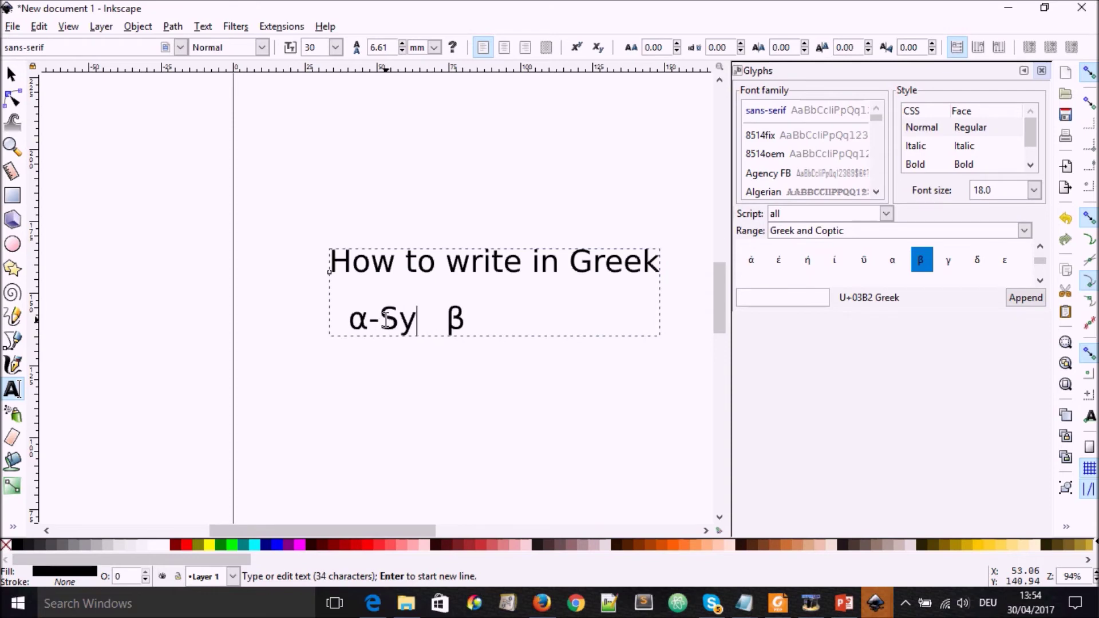
{"action": "type", "text": "nuclein"}
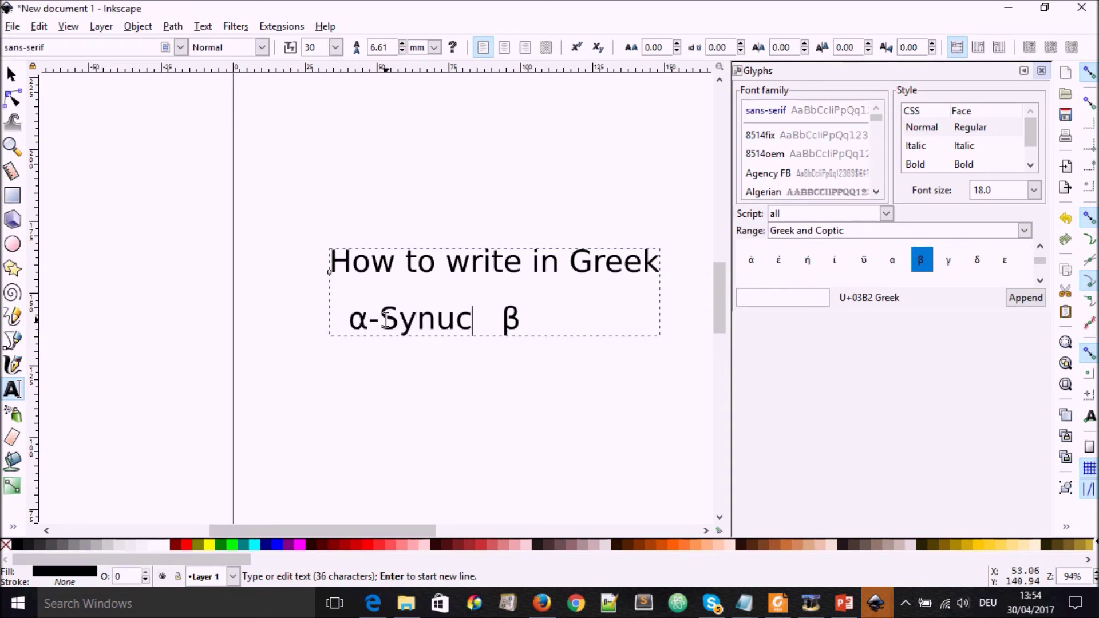
Move β onto its own line and complete it as 'β-Secretase'.
{"action": "key", "text": "Right"}
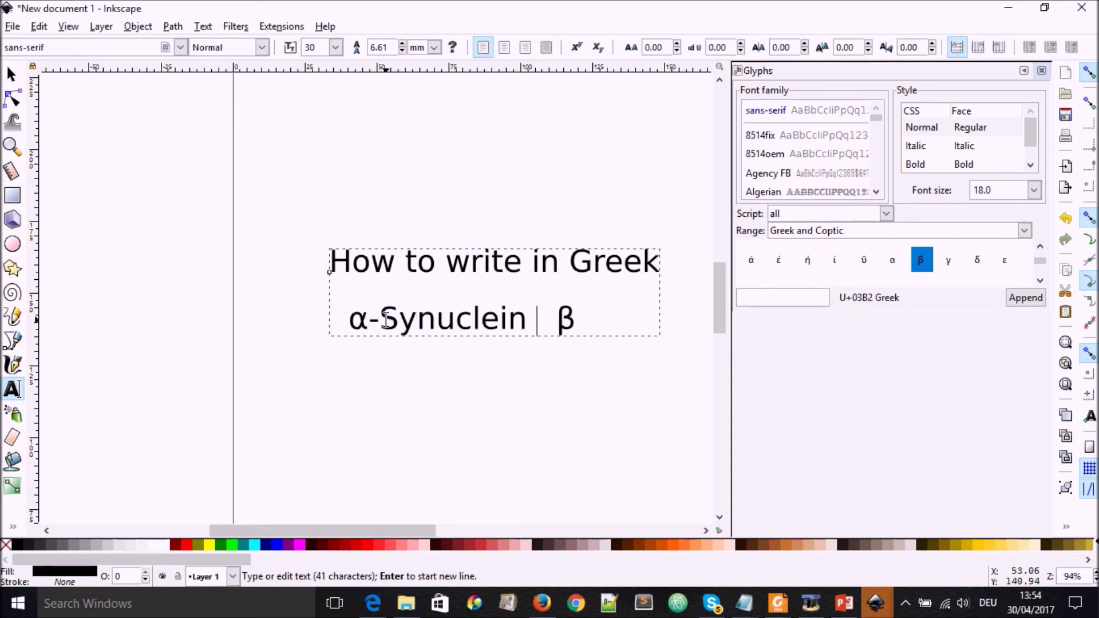
{"action": "key", "text": "Right"}
{"action": "key", "text": "Right"}
{"action": "key", "text": "Return"}
{"action": "key", "text": "Right"}
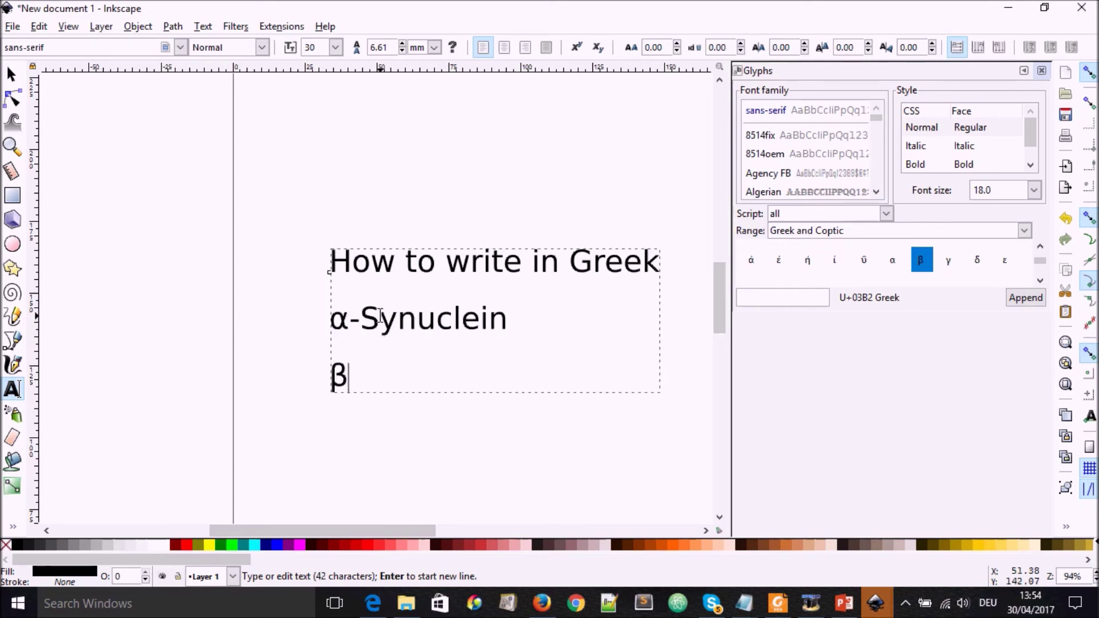
{"action": "type", "text": "-Secretase"}
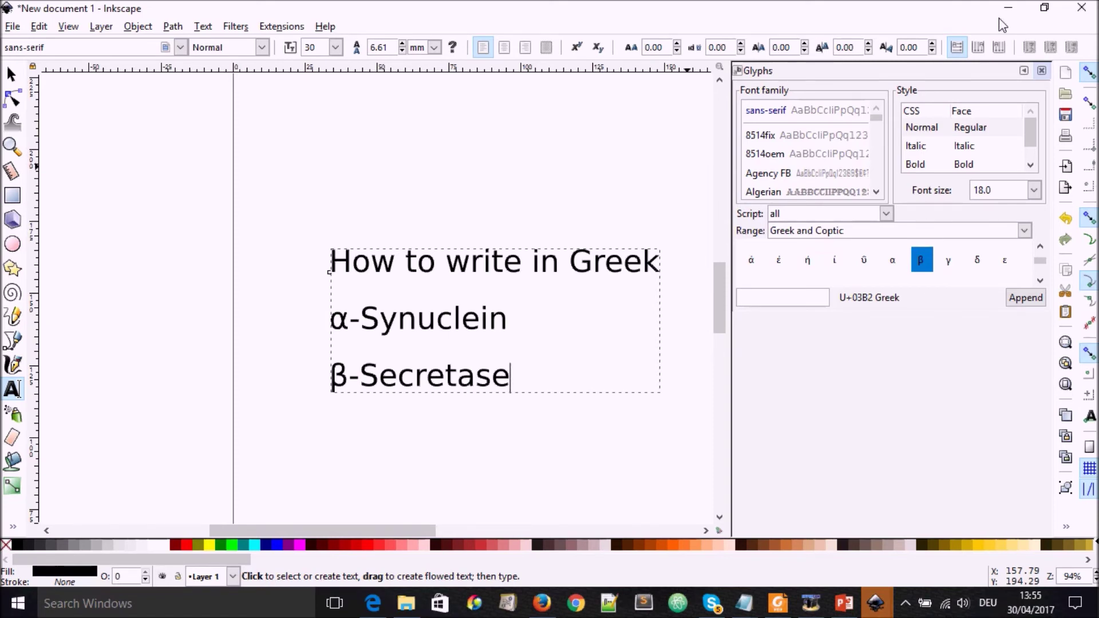
Scroll through the Unicode ranges listed in the Glyphs Range dropdown.
{"action": "left_click", "coordinate": [202, 26]}
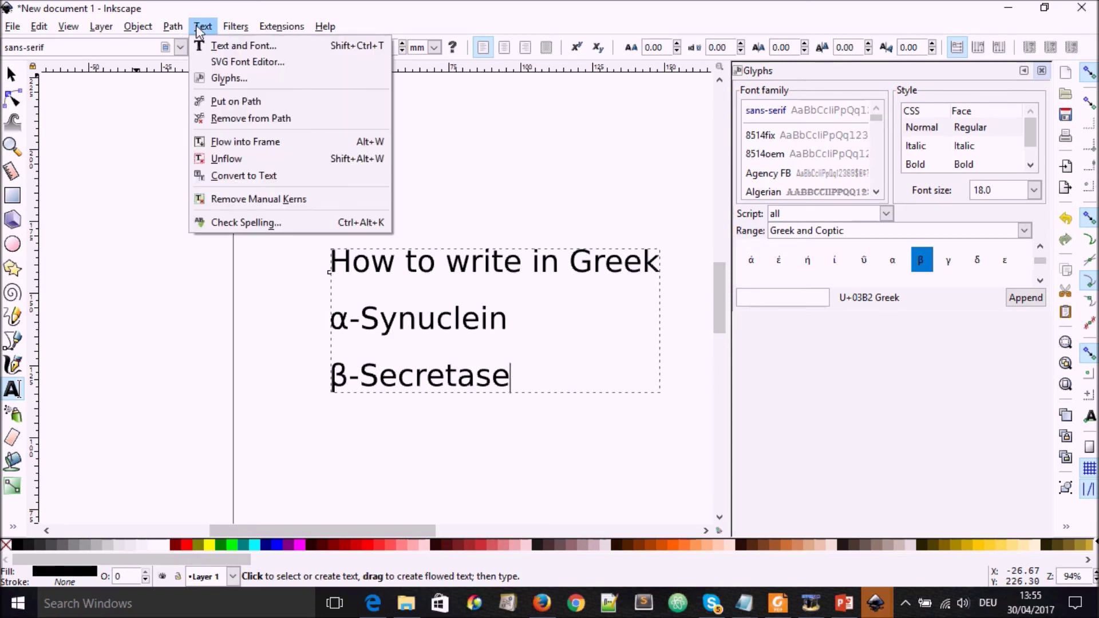
{"action": "left_click", "coordinate": [565, 159]}
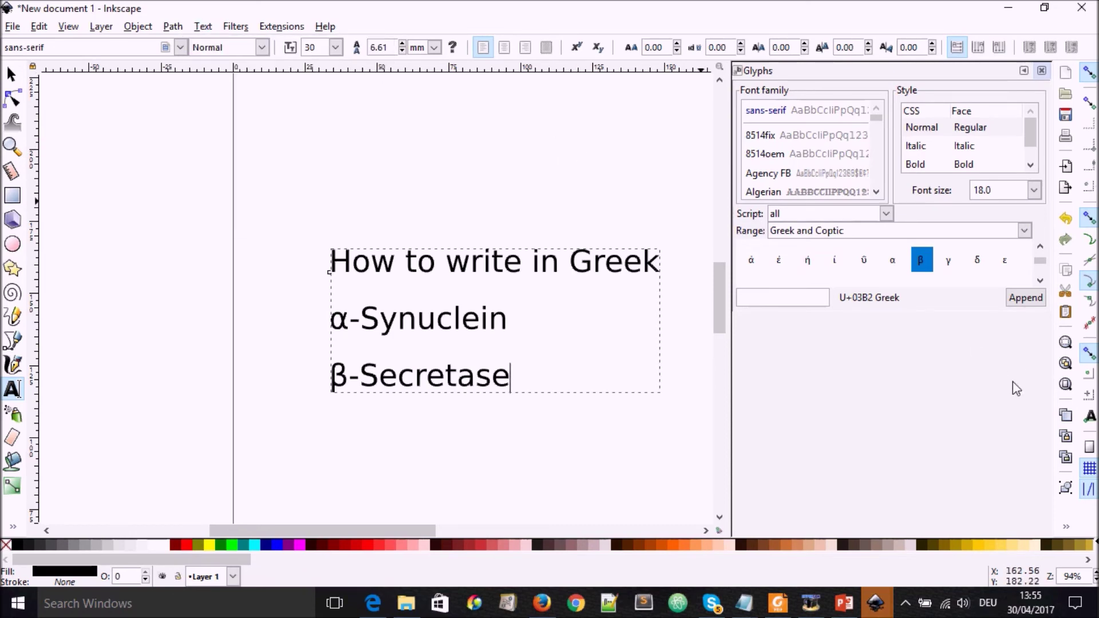
{"action": "left_click", "coordinate": [1024, 231]}
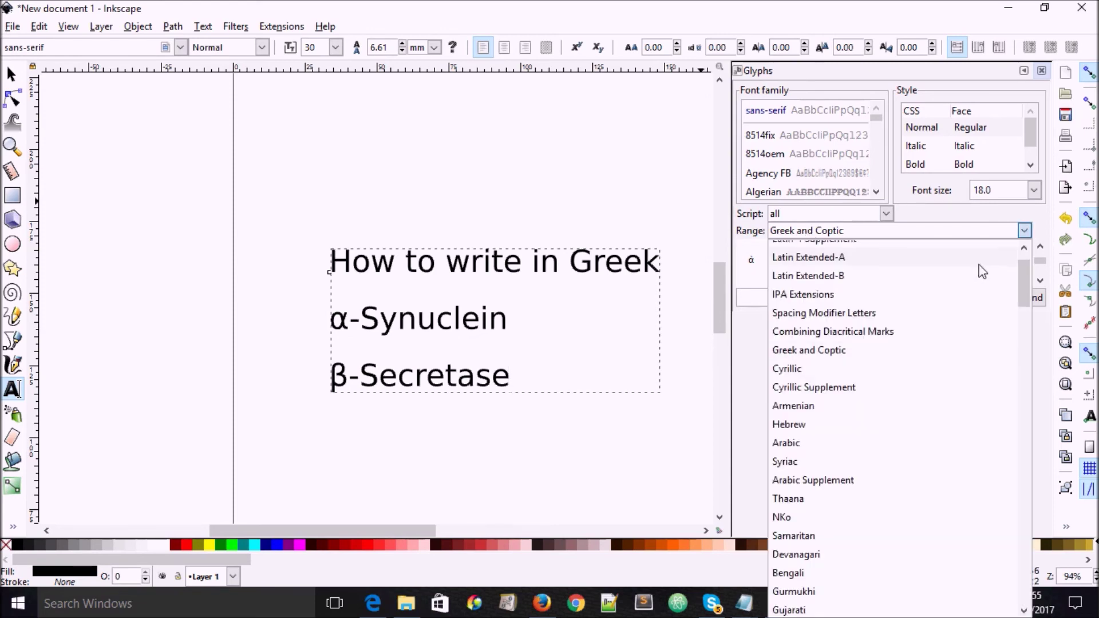
{"action": "scroll", "coordinate": [959, 300], "scroll_direction": "down", "scroll_amount": 5}
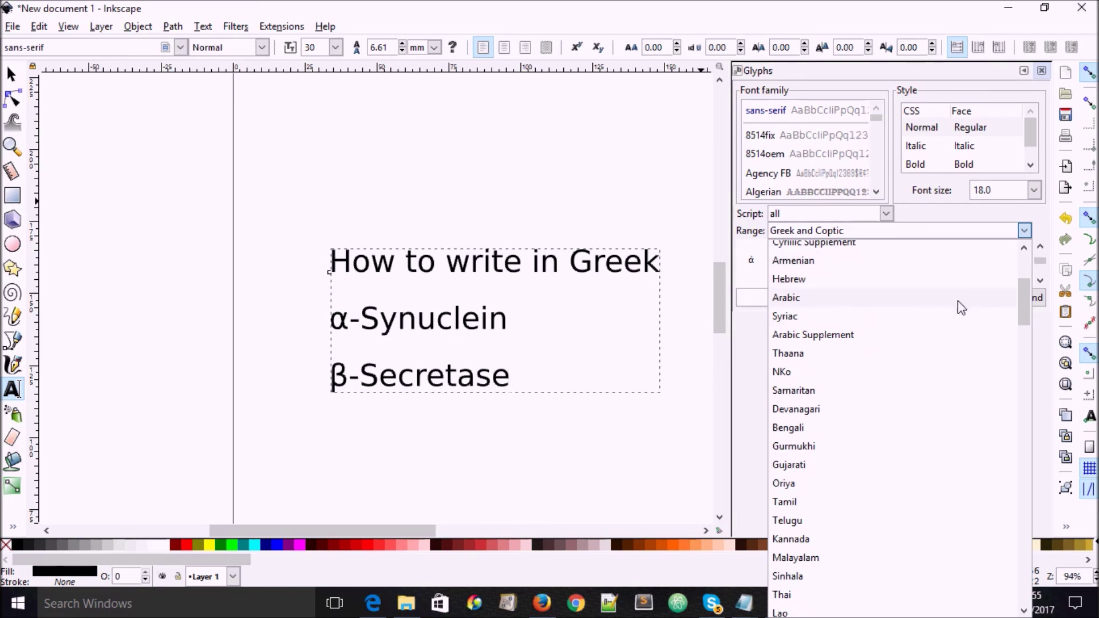
{"action": "scroll", "coordinate": [967, 331], "scroll_direction": "down", "scroll_amount": 5}
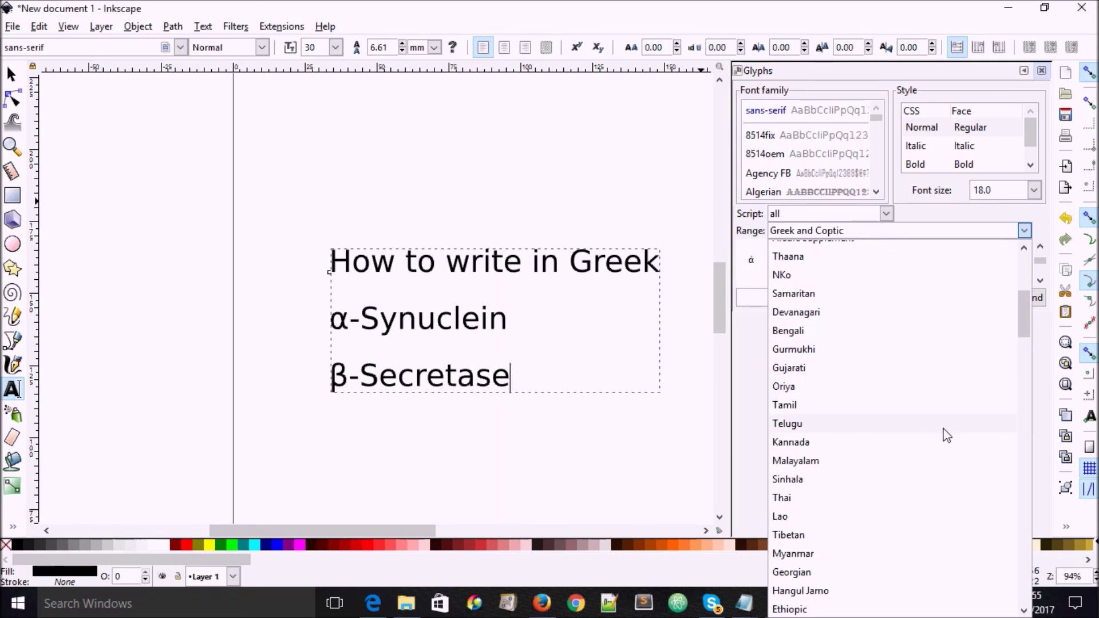
{"action": "scroll", "coordinate": [943, 430], "scroll_direction": "down", "scroll_amount": 20}
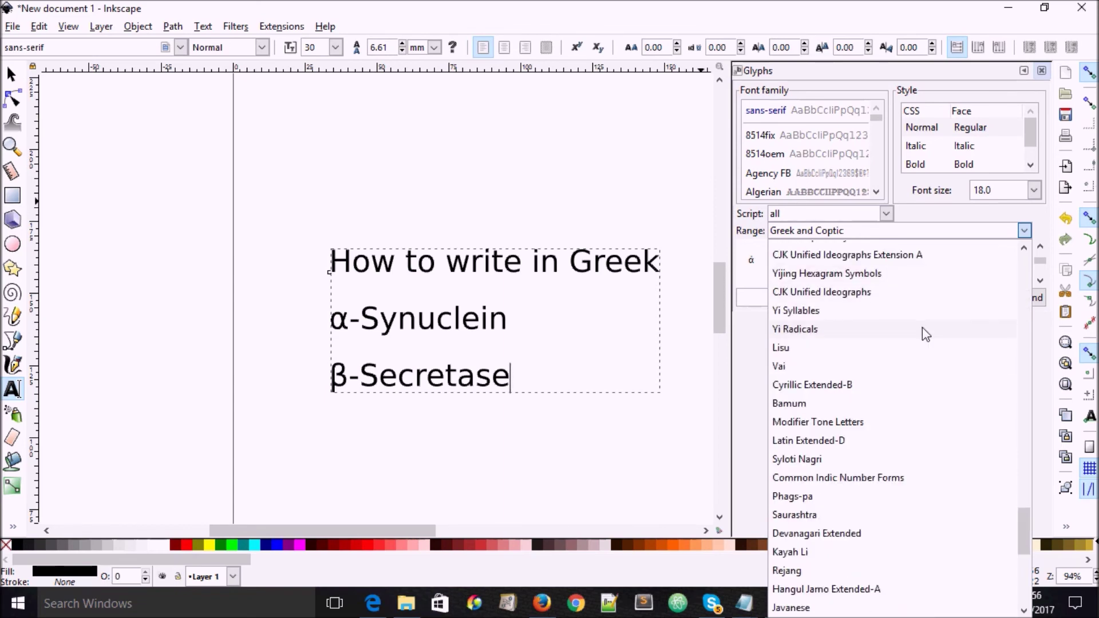